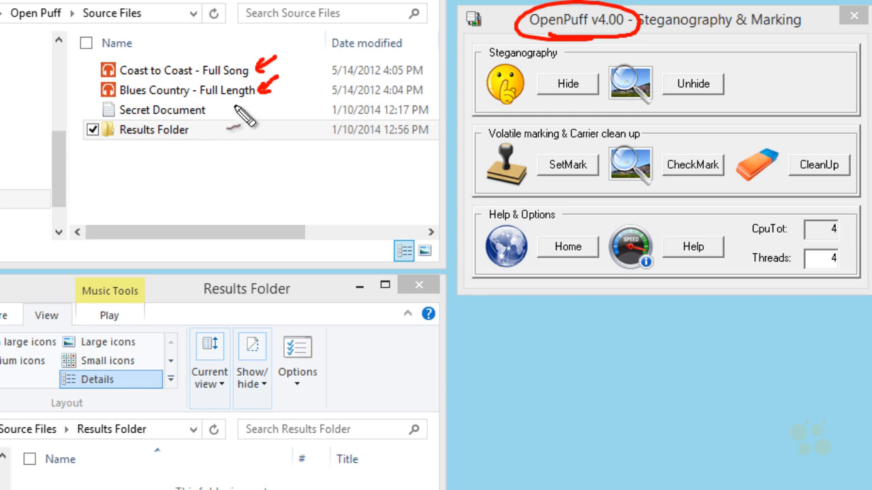
pyautogui.moveTo(237, 103)
pyautogui.mouseDown()
pyautogui.moveTo(222, 116)
pyautogui.moveTo(240, 109)
pyautogui.mouseUp()
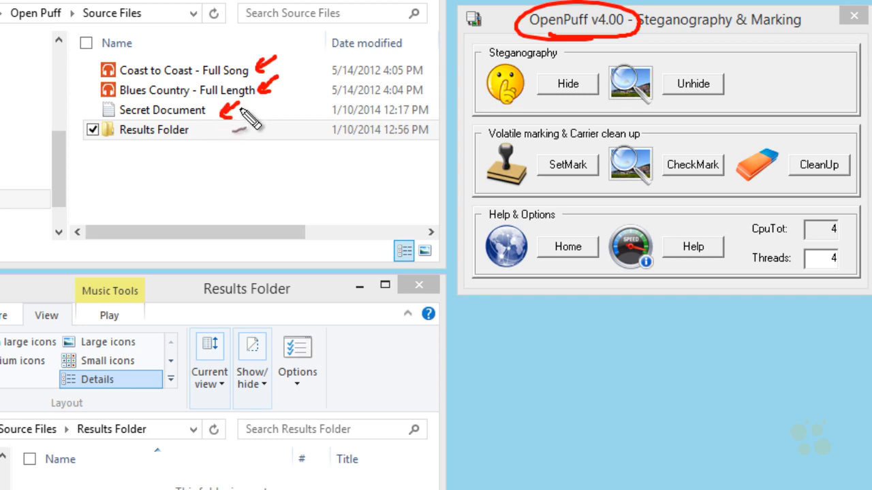
pyautogui.press('Escape')
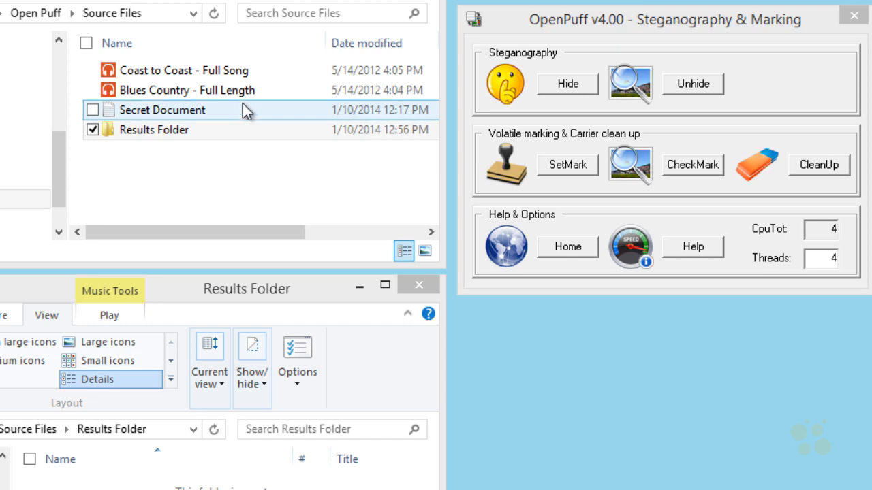
# - Play the Coast to Coast - Full Song audio file and close the player
pyautogui.rightClick(179, 74)
pyautogui.moveTo(167, 146)
pyautogui.click(234, 193)
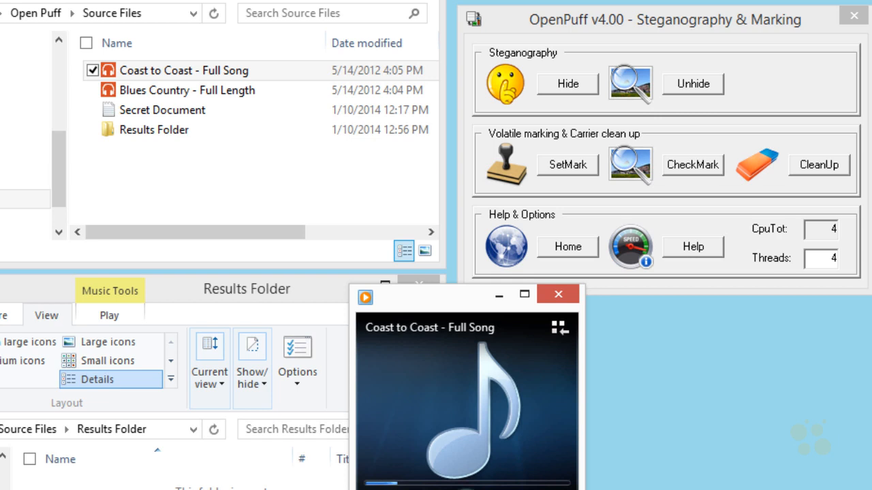
pyautogui.click(558, 295)
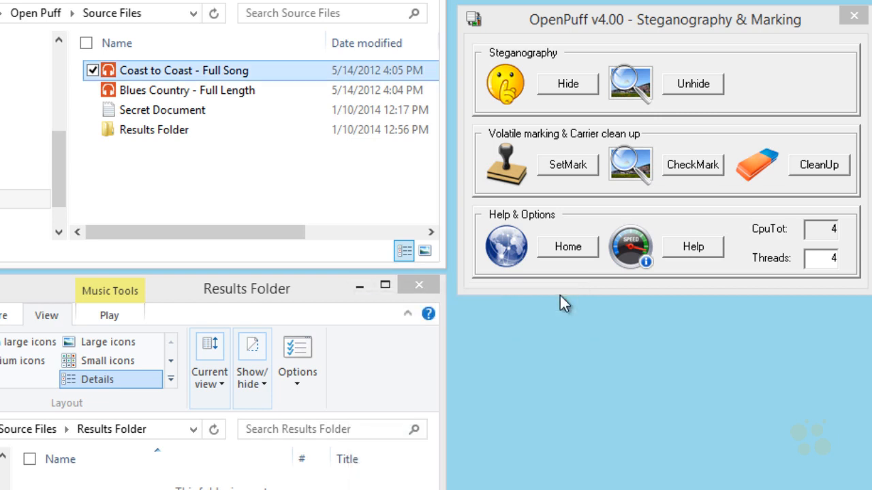
pyautogui.hotkey('ctrl', 'shift', 'd')
pyautogui.moveTo(303, 67)
pyautogui.mouseDown()
pyautogui.moveTo(270, 68)
pyautogui.moveTo(279, 73)
pyautogui.mouseUp()
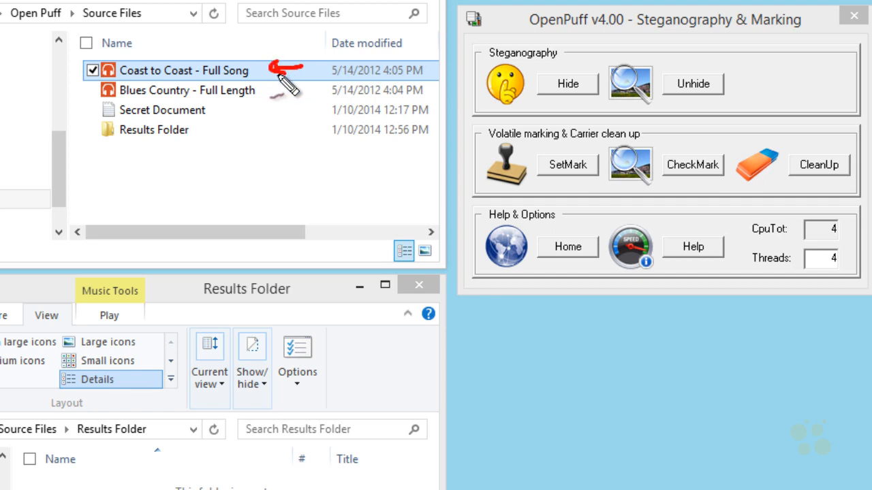
pyautogui.moveTo(179, 126)
pyautogui.mouseDown()
pyautogui.moveTo(215, 123)
pyautogui.moveTo(164, 102)
pyautogui.moveTo(170, 124)
pyautogui.mouseUp()
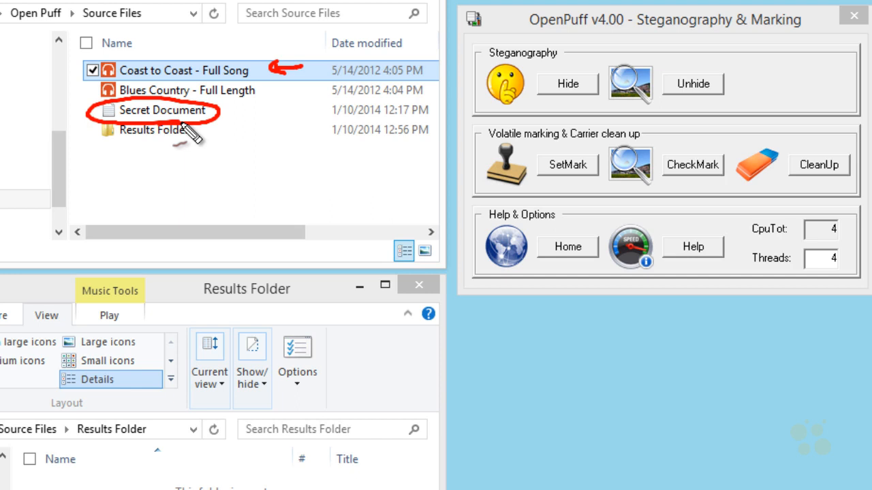
pyautogui.press('Escape')
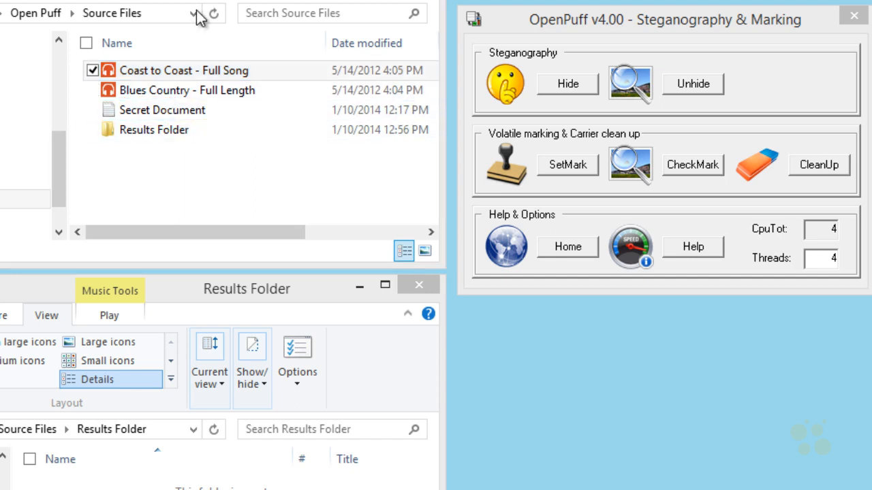
# - Open Secret Document to view its contents and close it again
pyautogui.doubleClick(165, 116)
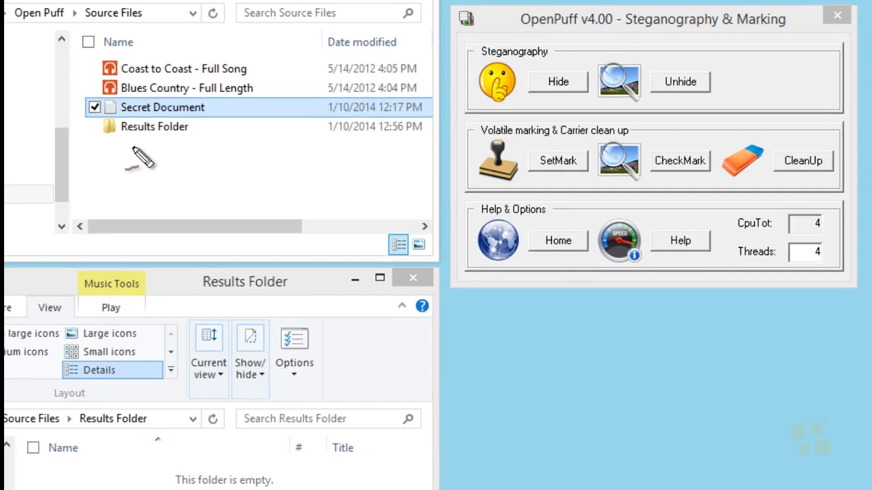
pyautogui.moveTo(127, 149)
pyautogui.mouseDown()
pyautogui.moveTo(141, 129)
pyautogui.moveTo(126, 477)
pyautogui.moveTo(140, 457)
pyautogui.mouseUp()
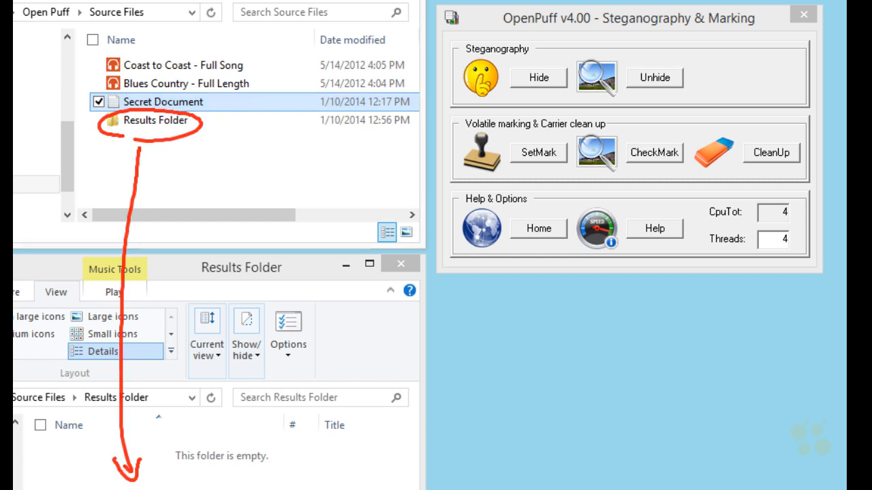
# - Open the Hide data dialog and disable the B and C passwords
pyautogui.click(542, 78)
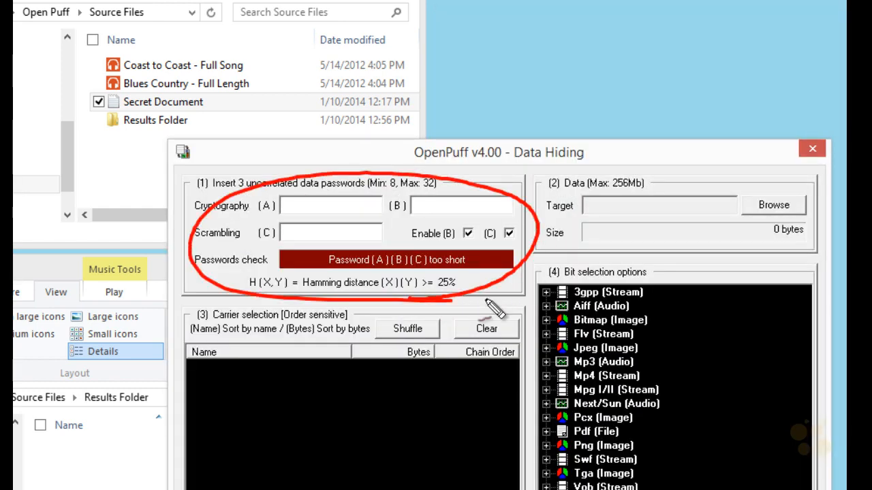
pyautogui.click(469, 233)
pyautogui.click(538, 397)
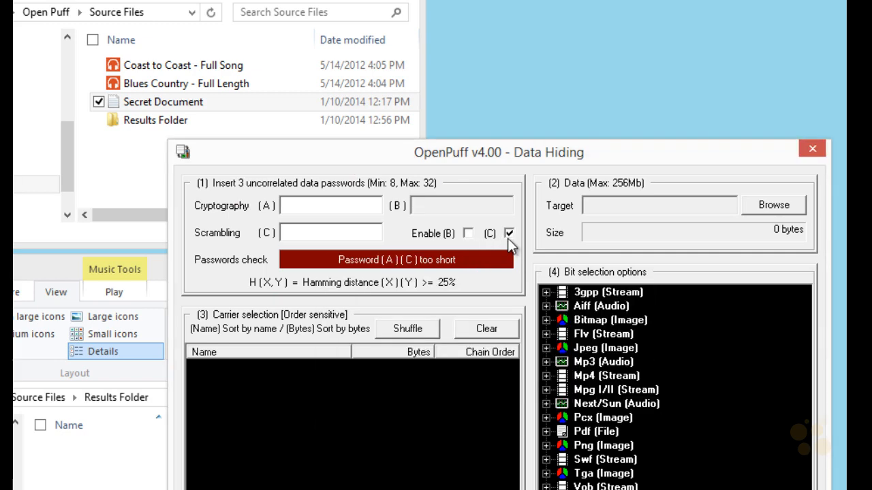
pyautogui.click(509, 233)
pyautogui.click(537, 397)
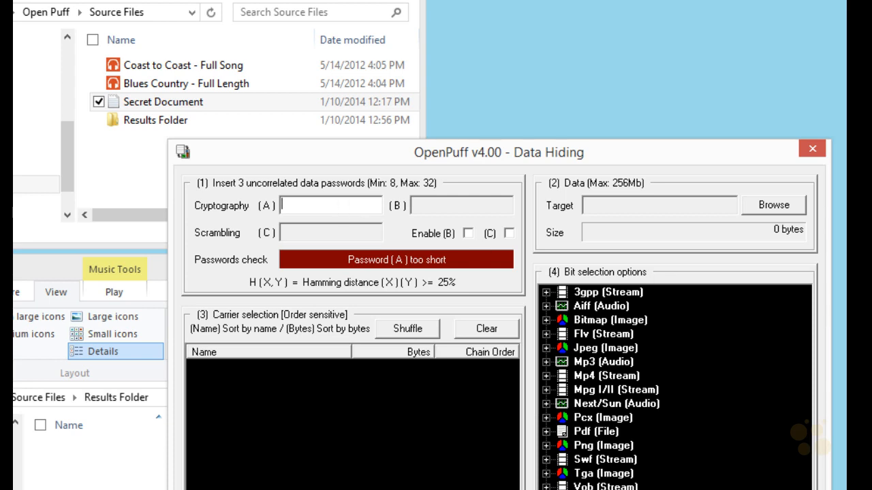
pyautogui.write('*********')
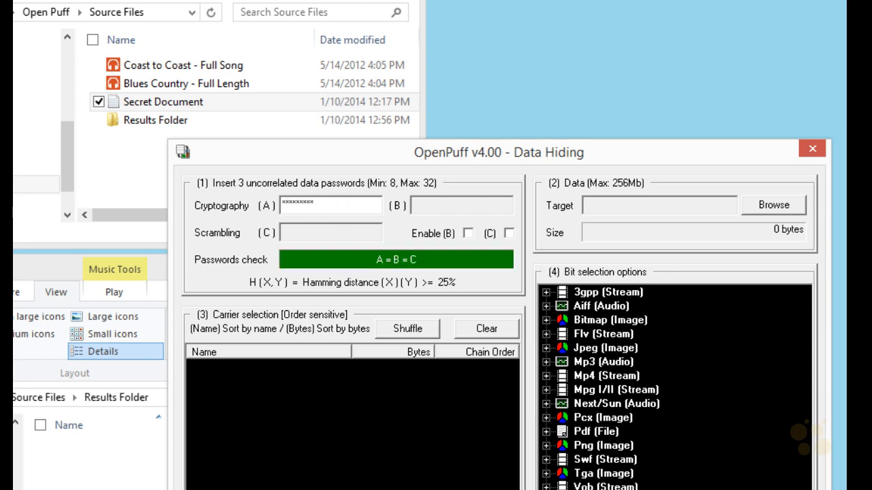
pyautogui.moveTo(281, 222)
pyautogui.mouseDown()
pyautogui.moveTo(257, 218)
pyautogui.moveTo(308, 220)
pyautogui.mouseUp()
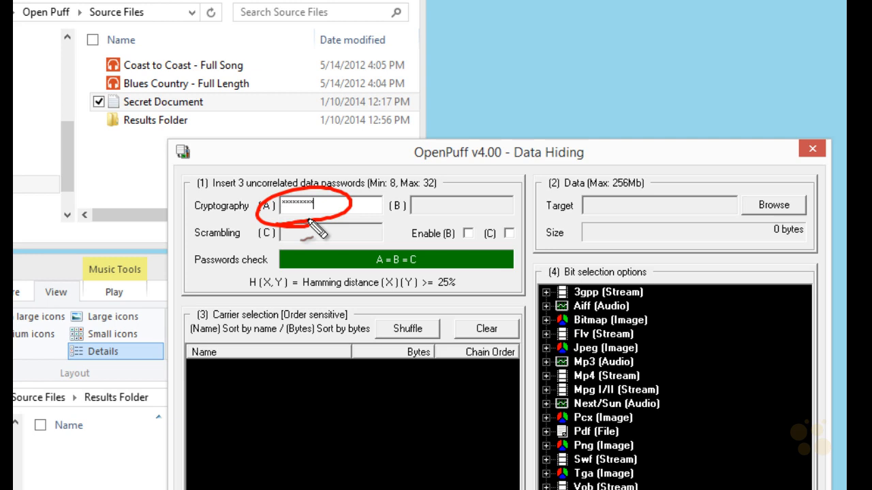
pyautogui.moveTo(216, 174)
pyautogui.mouseDown()
pyautogui.moveTo(195, 186)
pyautogui.moveTo(414, 158)
pyautogui.moveTo(545, 181)
pyautogui.moveTo(541, 197)
pyautogui.mouseUp()
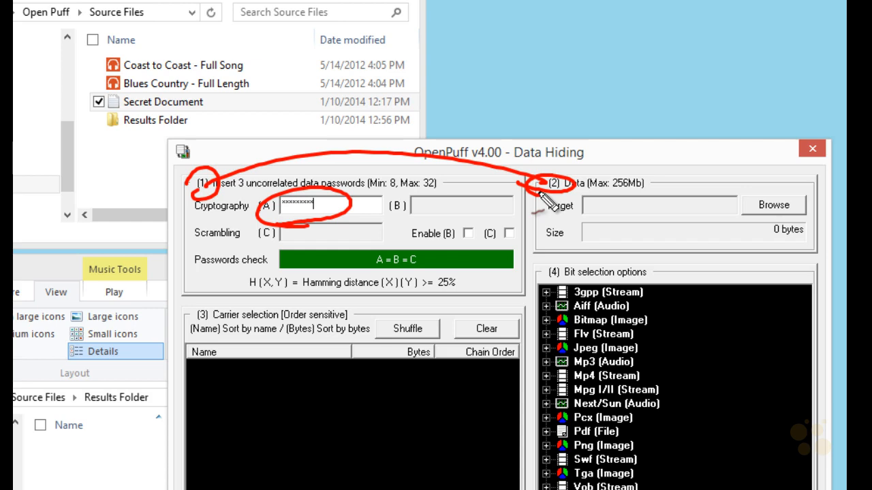
pyautogui.press('Escape')
# - Browse for and select Secret Document as the data target to hide
pyautogui.click(766, 207)
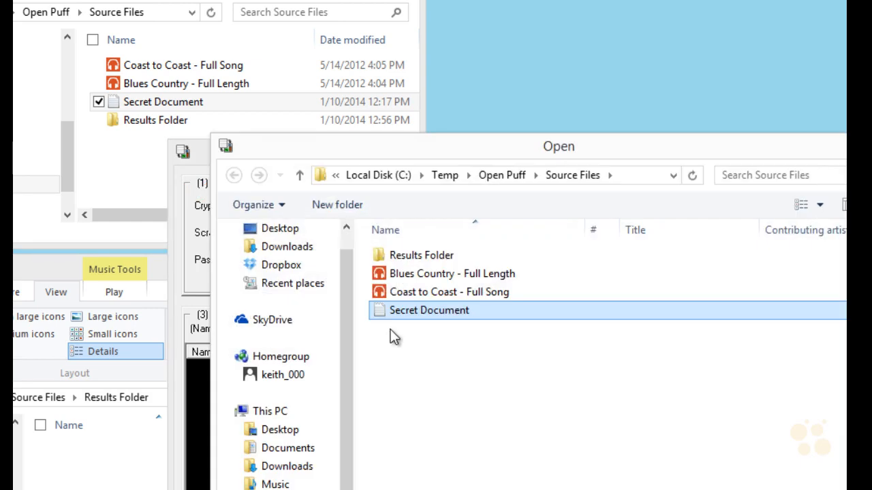
pyautogui.doubleClick(381, 312)
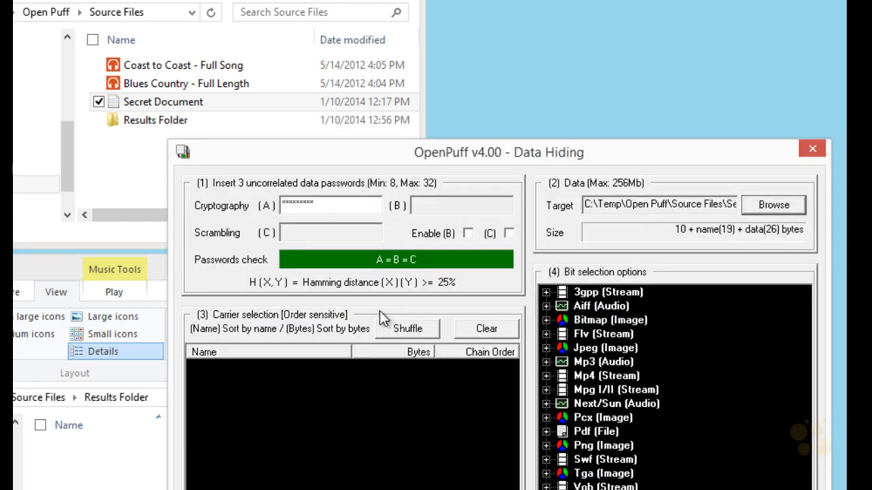
pyautogui.moveTo(682, 240); pyautogui.dragTo(712, 243)
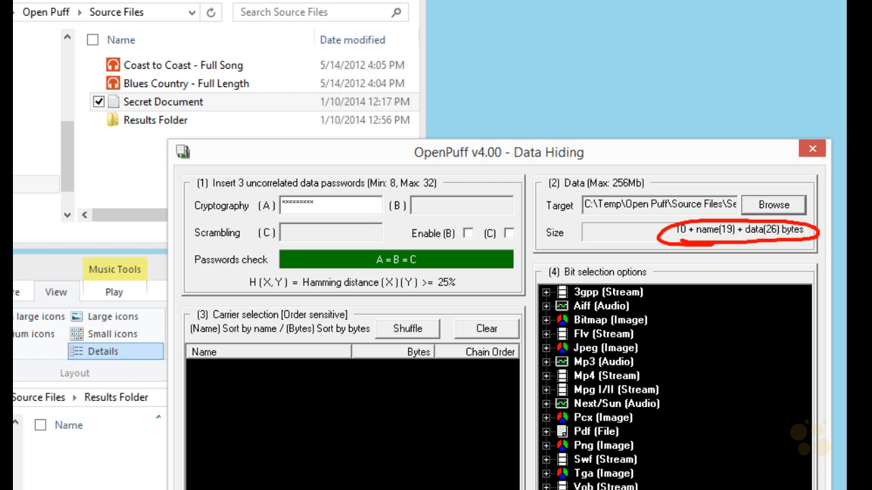
pyautogui.press('Escape')
pyautogui.moveTo(194, 310); pyautogui.dragTo(197, 327)
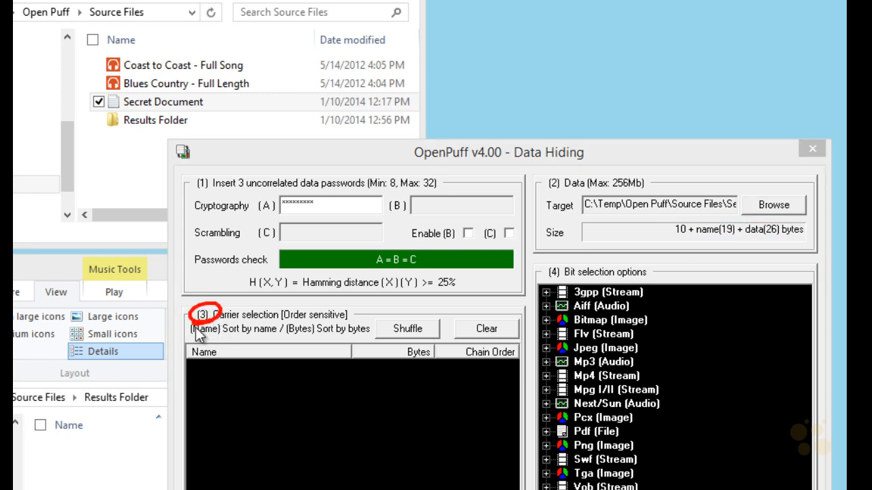
pyautogui.press('Escape')
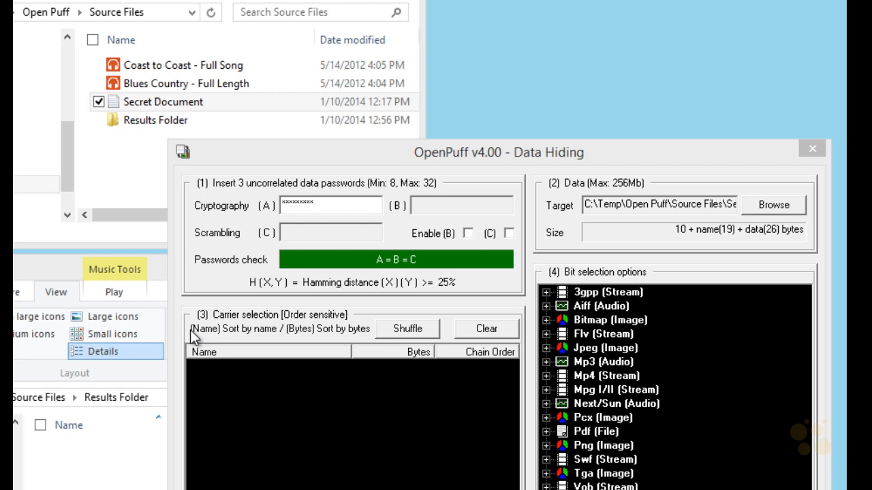
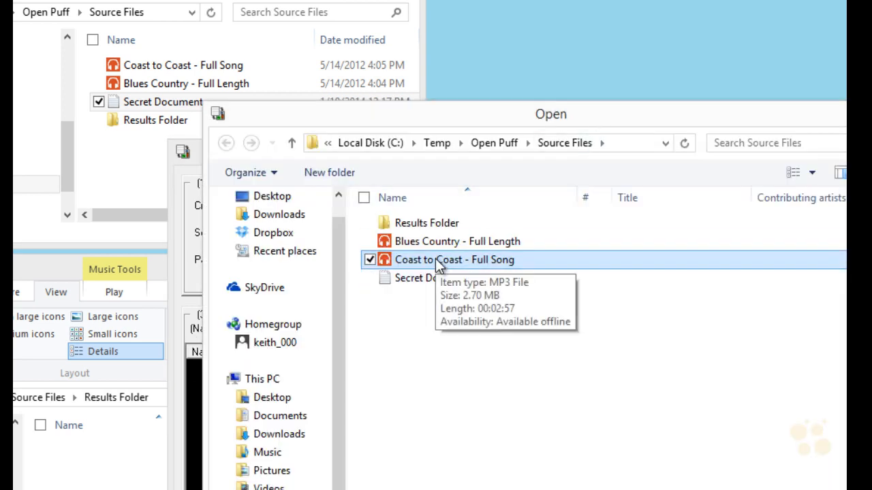
# - Add the Coast to Coast - Full Song MP3 as a carrier file
pyautogui.doubleClick(439, 263)
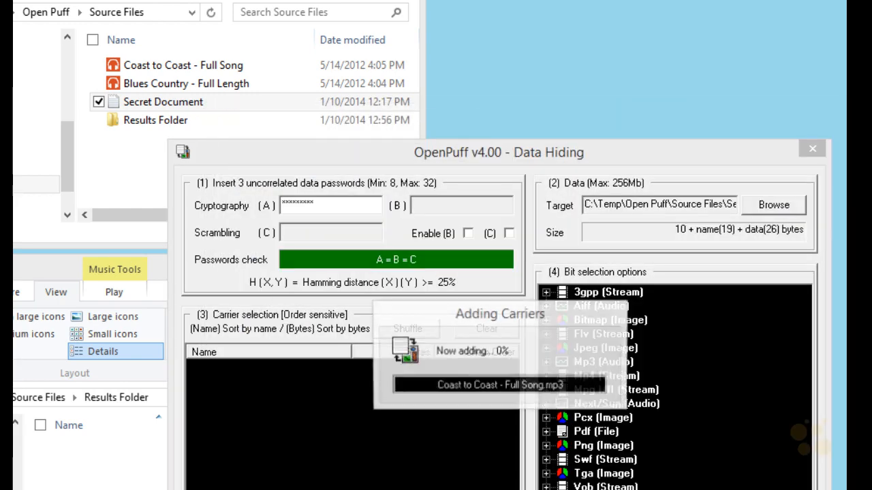
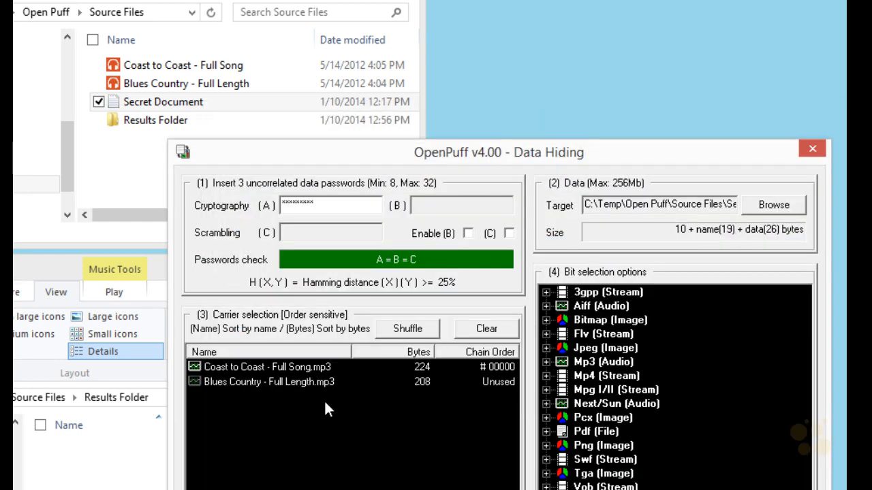
pyautogui.hotkey('ctrl', '2')
pyautogui.moveTo(317, 422); pyautogui.dragTo(328, 417)
pyautogui.moveTo(638, 249); pyautogui.dragTo(680, 230)
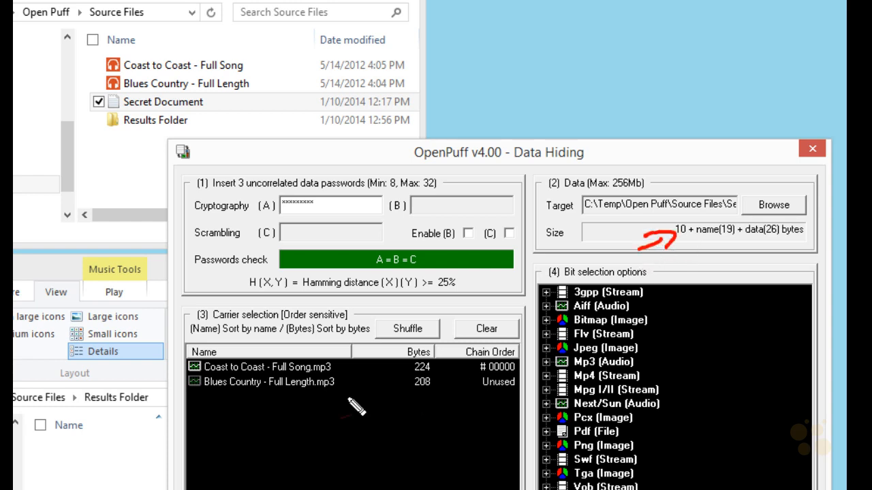
pyautogui.moveTo(219, 410); pyautogui.dragTo(250, 397)
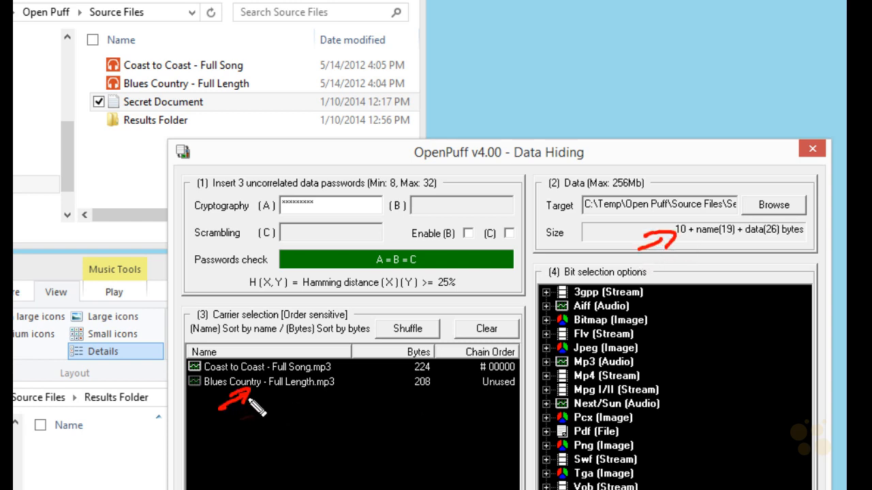
pyautogui.press('Escape')
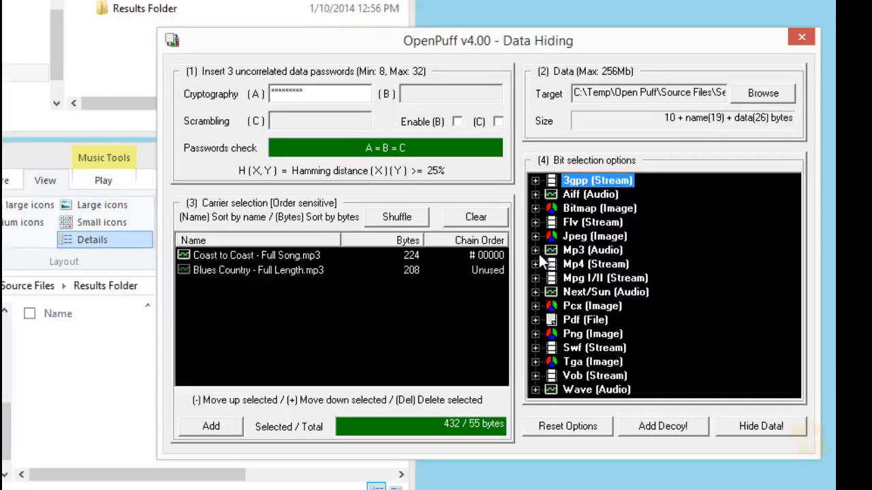
# - Expand the Mp3 (Audio) bit selection options and choose 1/5 (20%) - Medium
pyautogui.click(546, 361)
pyautogui.click(599, 283)
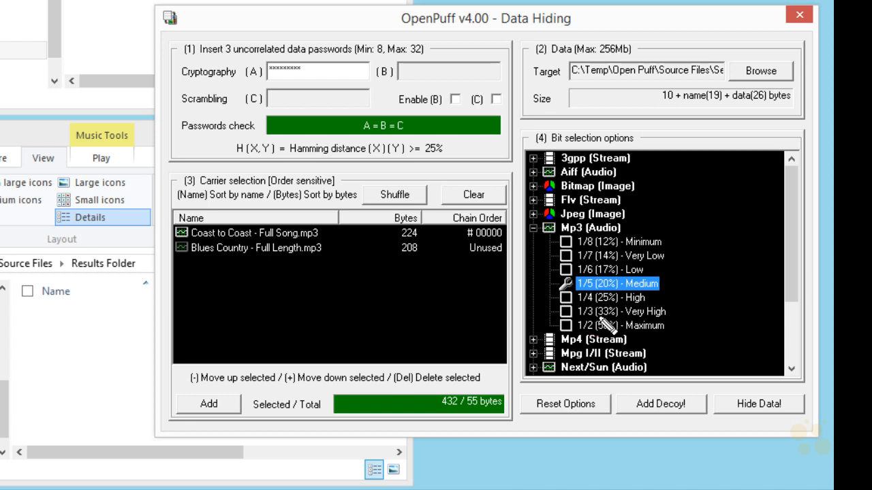
pyautogui.moveTo(286, 113)
pyautogui.mouseDown()
pyautogui.moveTo(514, 85)
pyautogui.moveTo(245, 113)
pyautogui.moveTo(417, 118)
pyautogui.mouseUp()
pyautogui.moveTo(156, 233)
pyautogui.mouseDown()
pyautogui.moveTo(170, 235)
pyautogui.moveTo(158, 240)
pyautogui.moveTo(178, 253)
pyautogui.mouseUp()
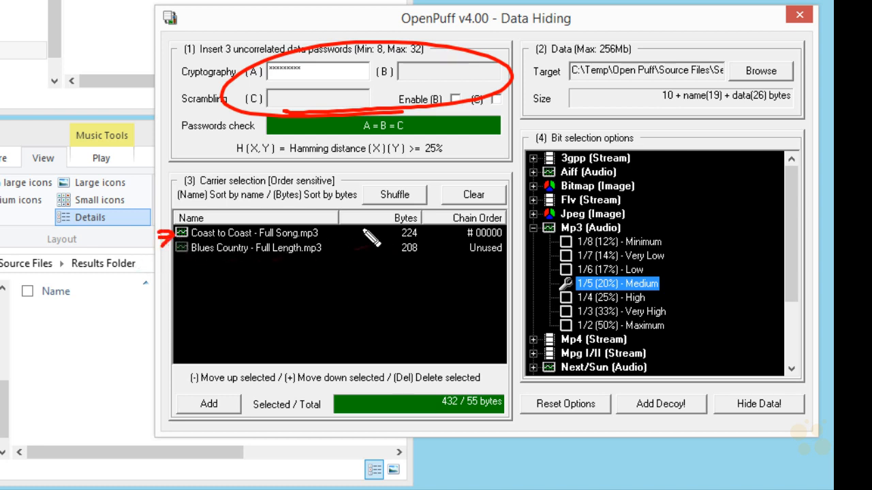
pyautogui.moveTo(671, 271)
pyautogui.mouseDown()
pyautogui.moveTo(592, 273)
pyautogui.moveTo(600, 298)
pyautogui.moveTo(613, 279)
pyautogui.mouseUp()
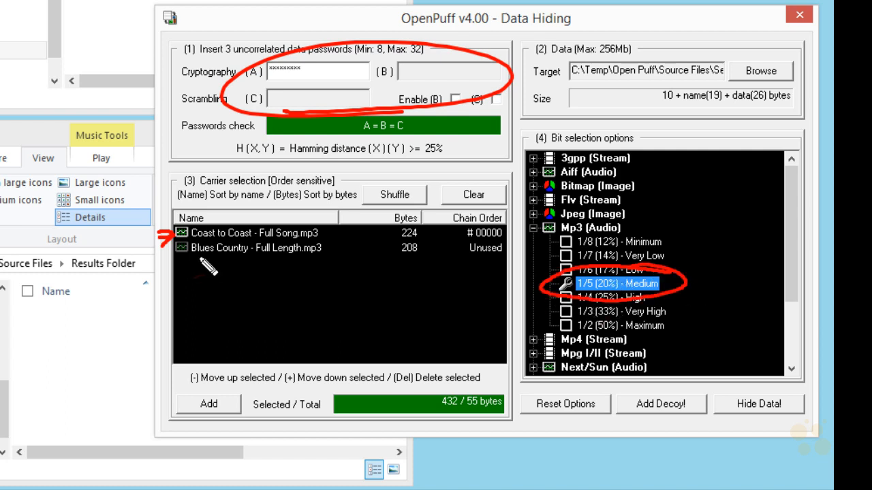
pyautogui.moveTo(182, 247); pyautogui.dragTo(514, 249)
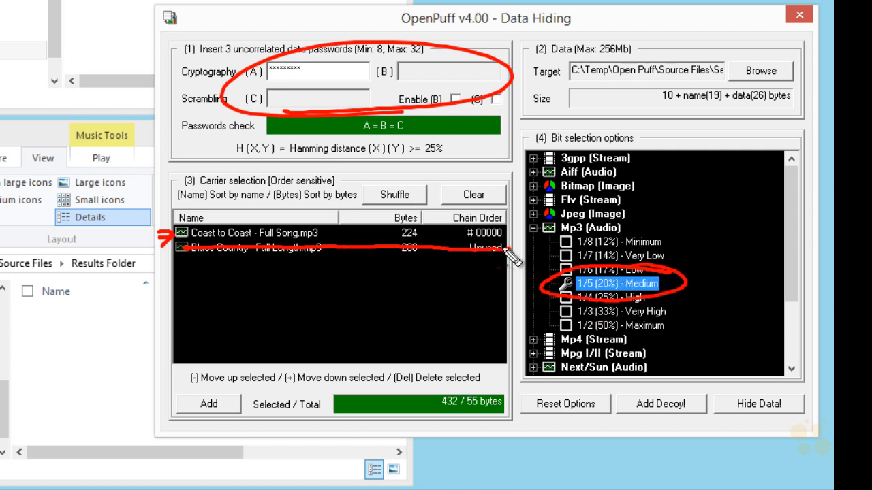
pyautogui.press('Escape')
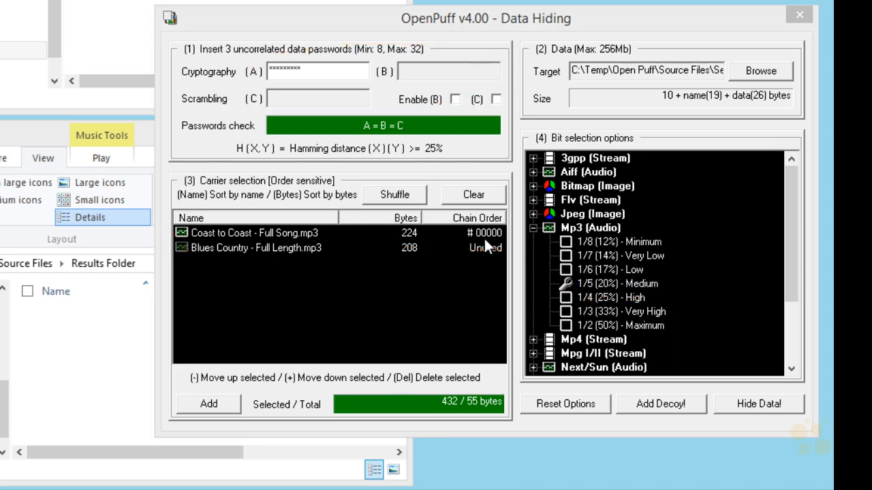
# - Hide the data into the carriers with Results Folder as output directory, then dismiss the warning and task report
pyautogui.click(758, 406)
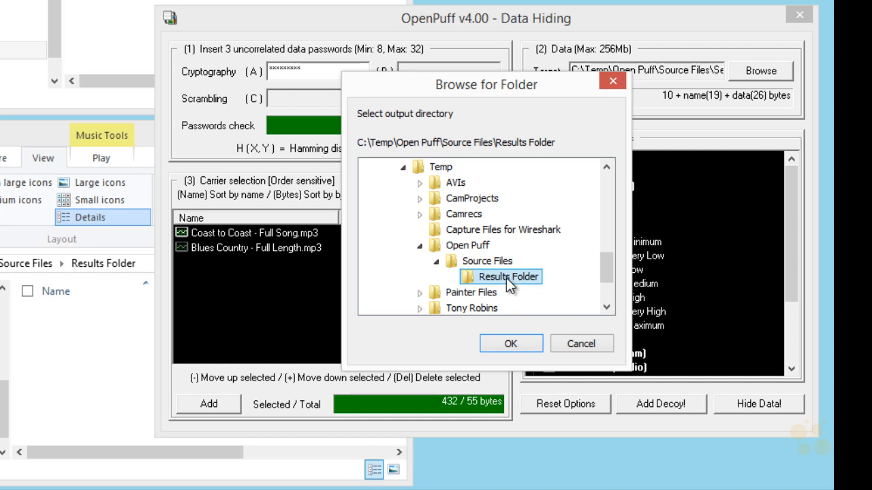
pyautogui.click(510, 343)
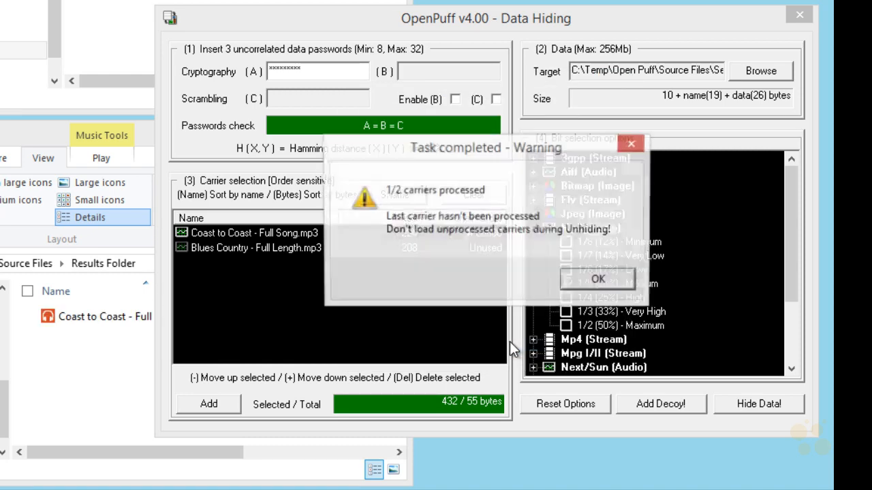
pyautogui.moveTo(501, 199)
pyautogui.mouseDown()
pyautogui.moveTo(488, 219)
pyautogui.moveTo(383, 211)
pyautogui.mouseUp()
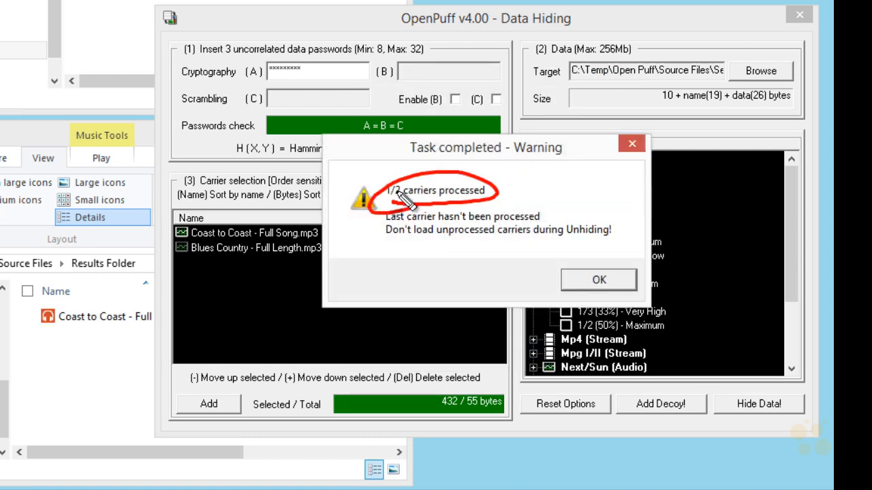
pyautogui.moveTo(192, 279); pyautogui.dragTo(221, 261)
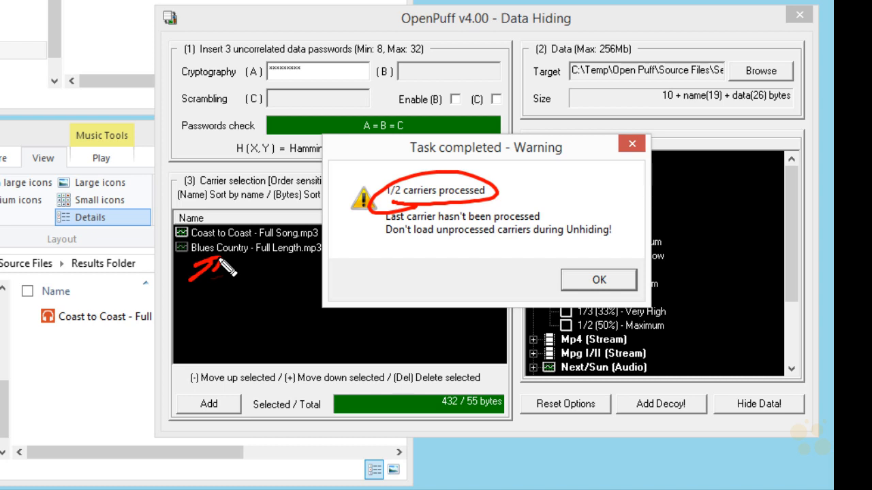
pyautogui.moveTo(56, 374)
pyautogui.mouseDown()
pyautogui.moveTo(71, 351)
pyautogui.moveTo(82, 362)
pyautogui.mouseUp()
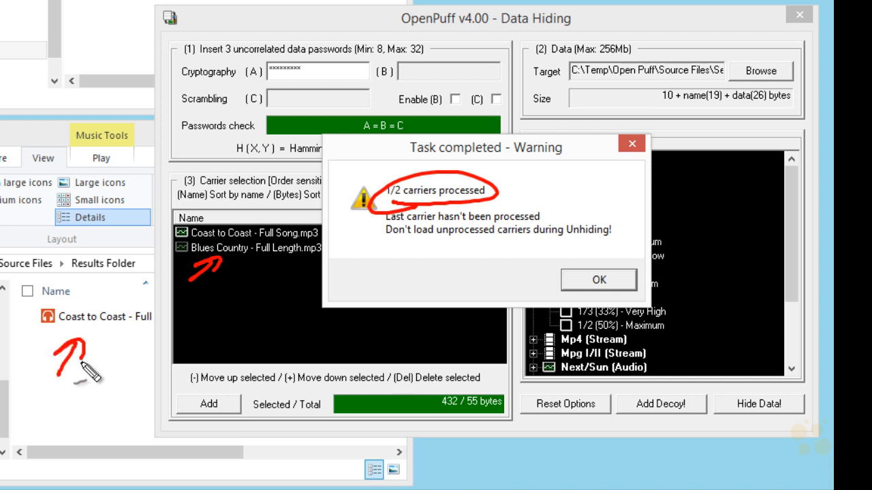
pyautogui.click(585, 277)
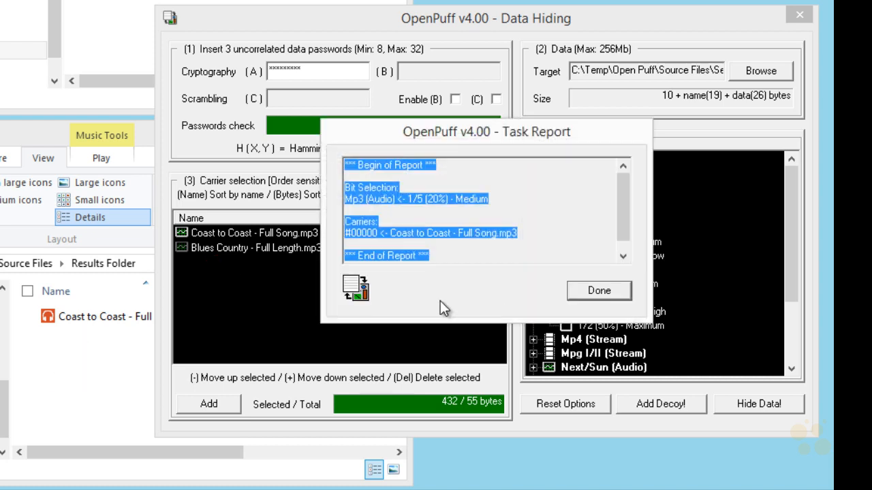
pyautogui.click(599, 291)
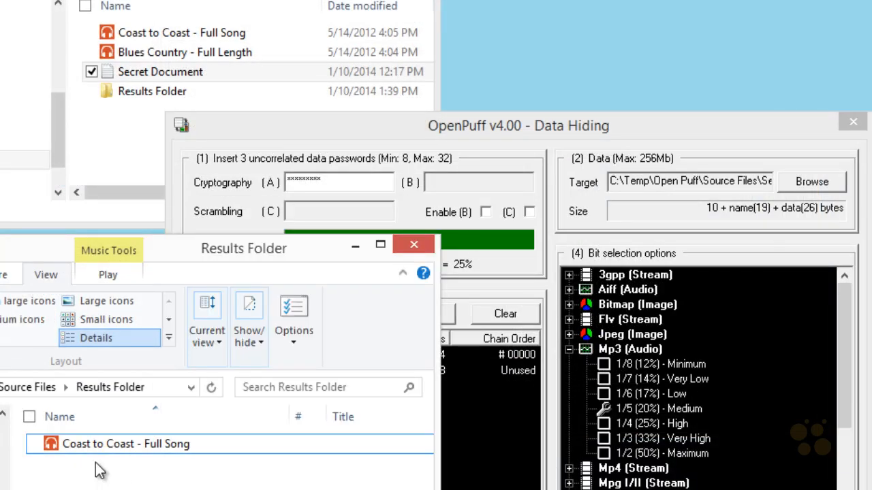
# - Play the output Coast to Coast - Full Song file from Results Folder, then close the player
pyautogui.doubleClick(102, 444)
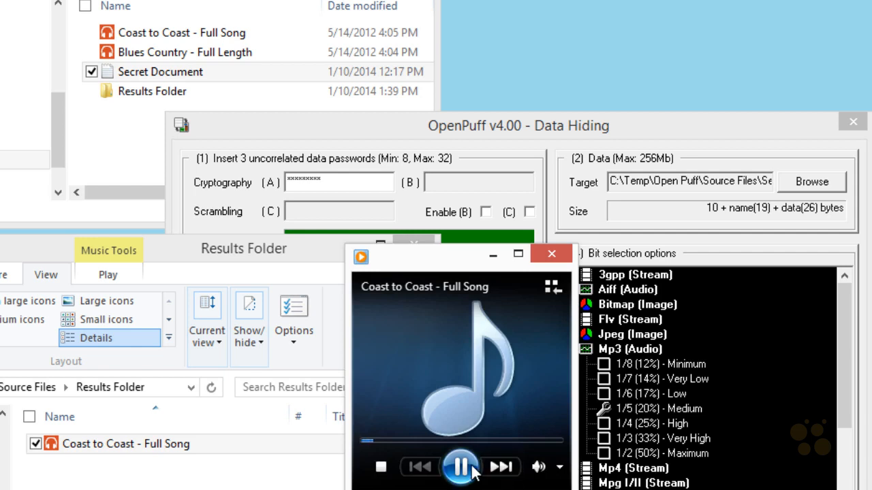
pyautogui.click(553, 255)
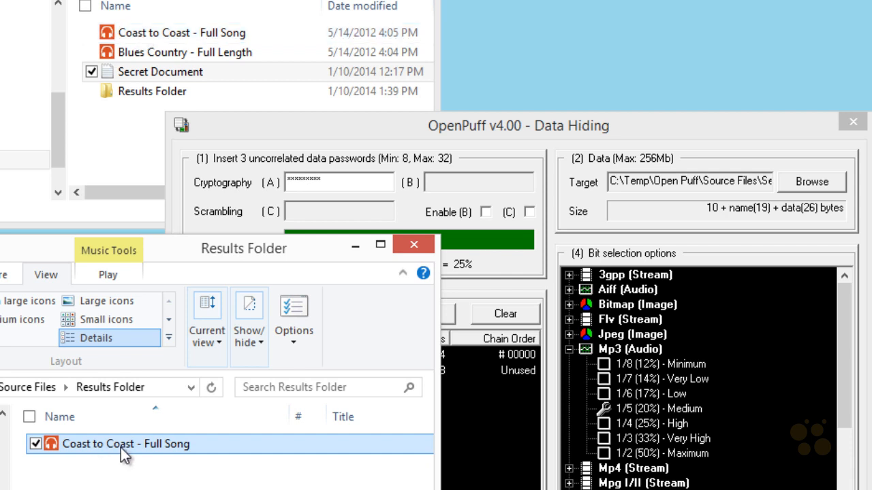
# - Close the Data Hiding window and open the Unhide tool from the main OpenPuff window
pyautogui.click(803, 114)
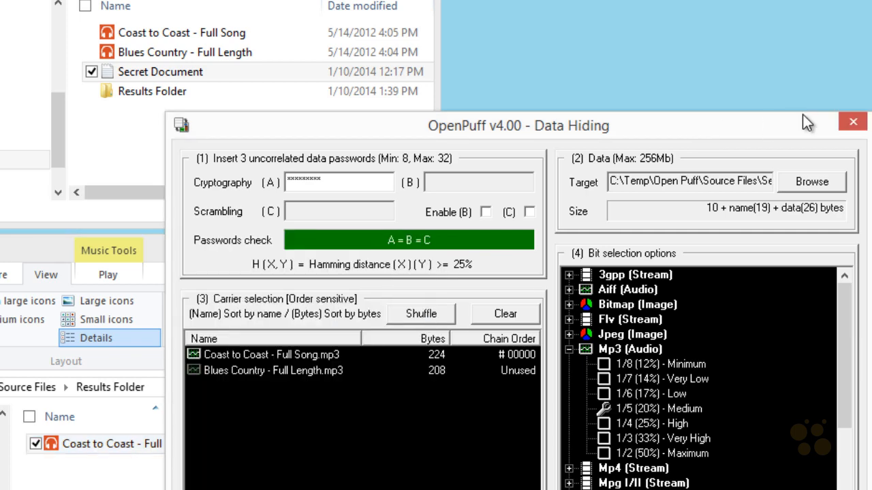
pyautogui.click(853, 122)
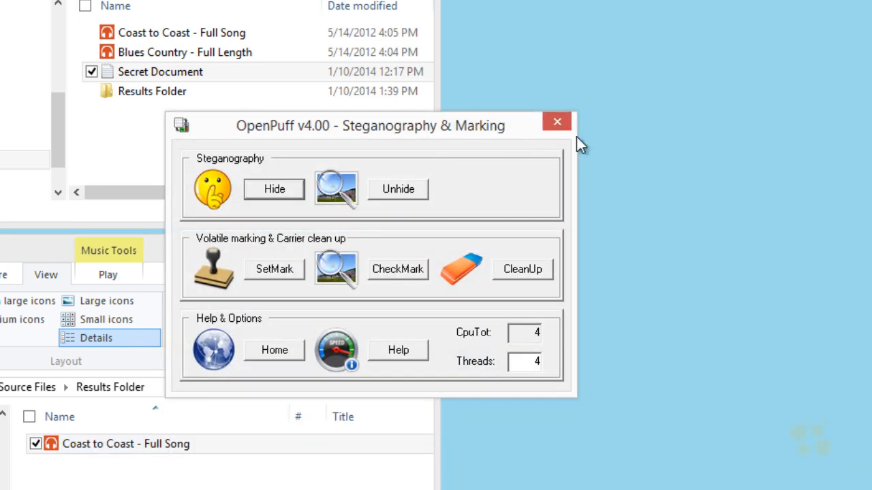
pyautogui.moveTo(448, 126); pyautogui.dragTo(691, 111)
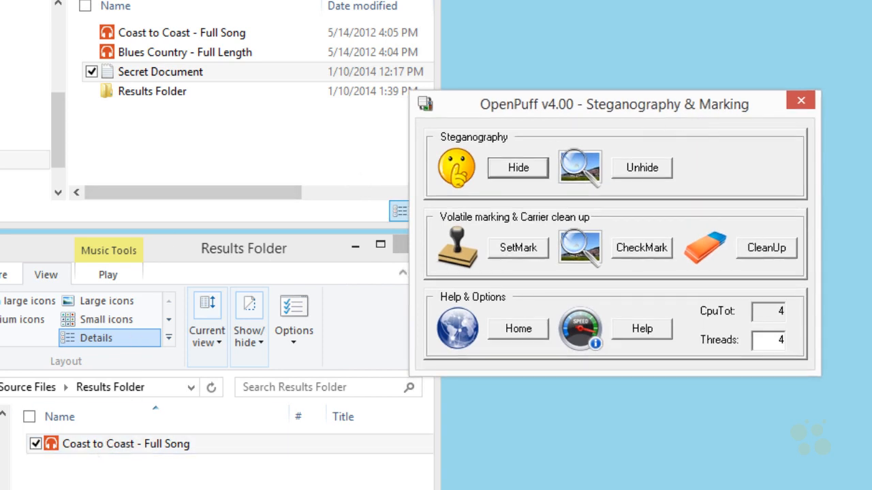
pyautogui.click(643, 169)
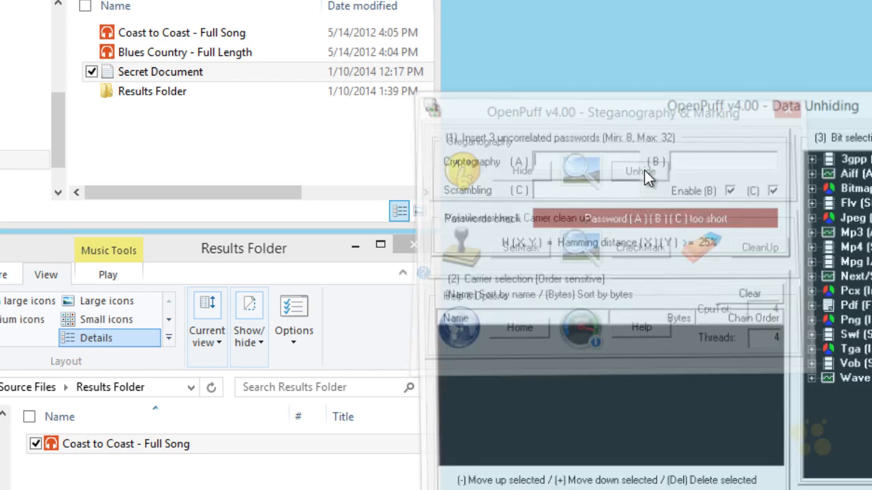
# - Enter the cryptography password (A) and disable passwords B and C
pyautogui.write('*****')
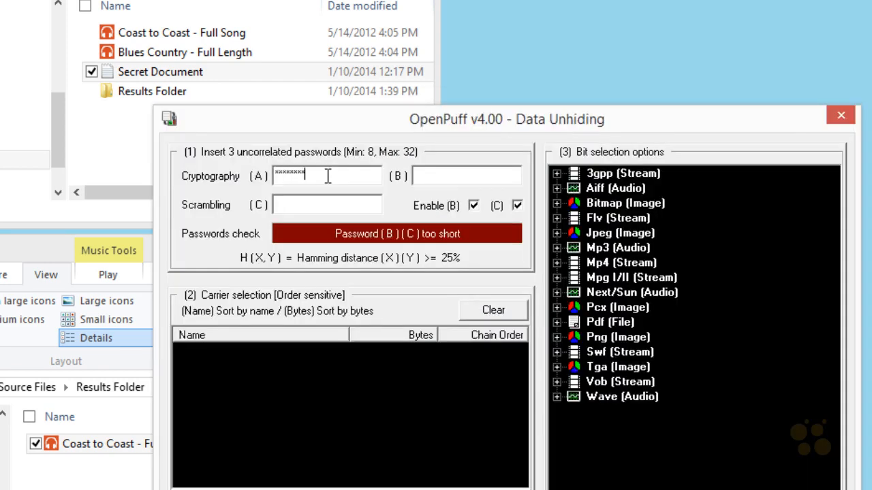
pyautogui.click(473, 204)
pyautogui.click(516, 205)
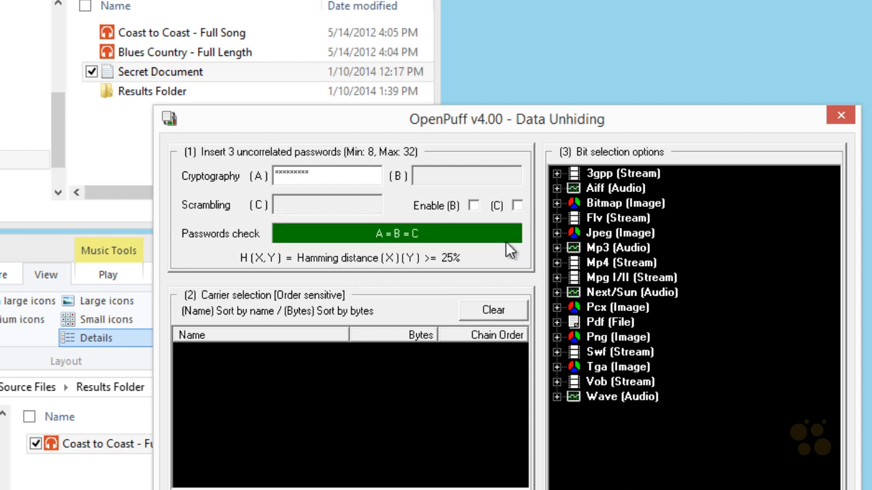
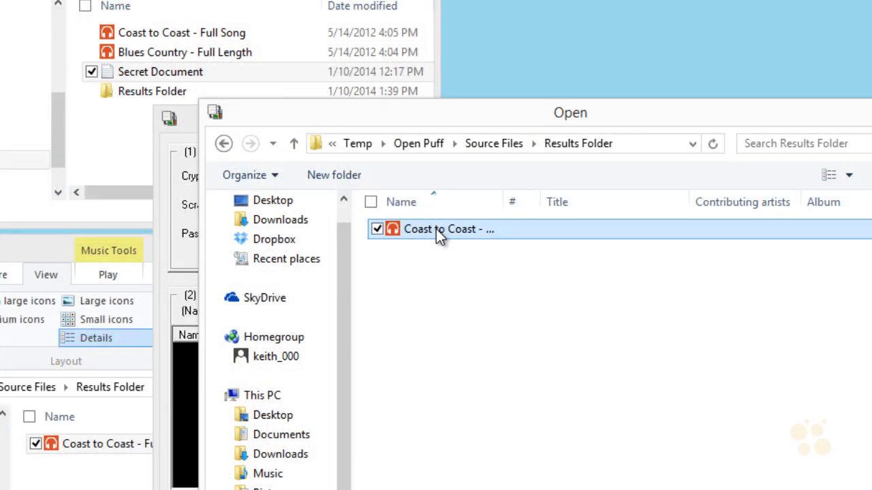
# - Add the output Coast to Coast - Full Song.mp3 from Results Folder as the carrier and expand the Mp3 bit selection options
pyautogui.doubleClick(425, 228)
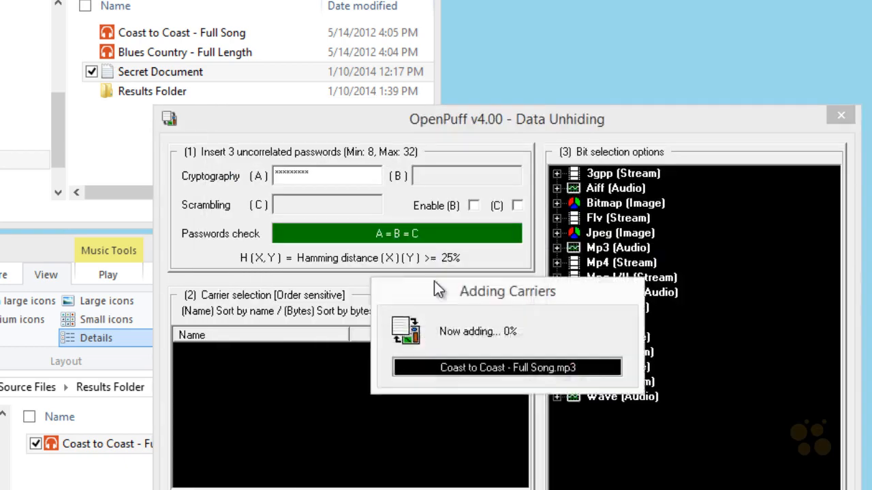
pyautogui.click(556, 247)
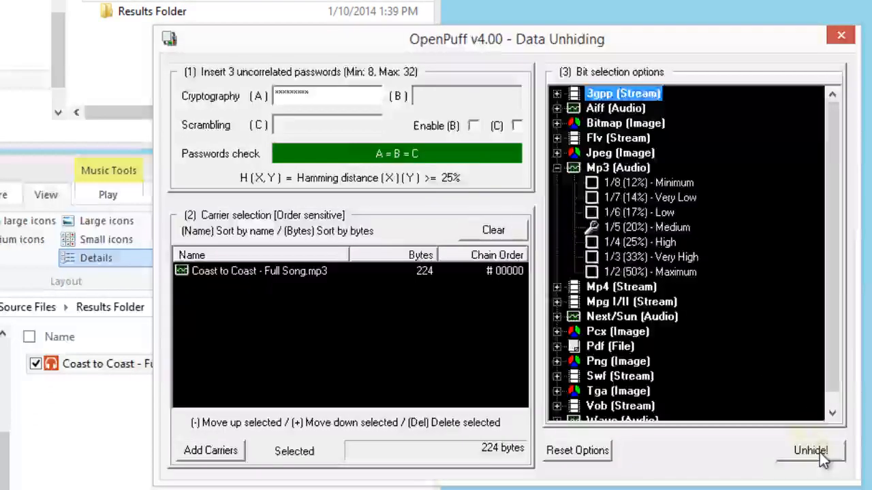
# - Unhide the data with Results Folder as the output directory, then dismiss the completion message
pyautogui.click(820, 459)
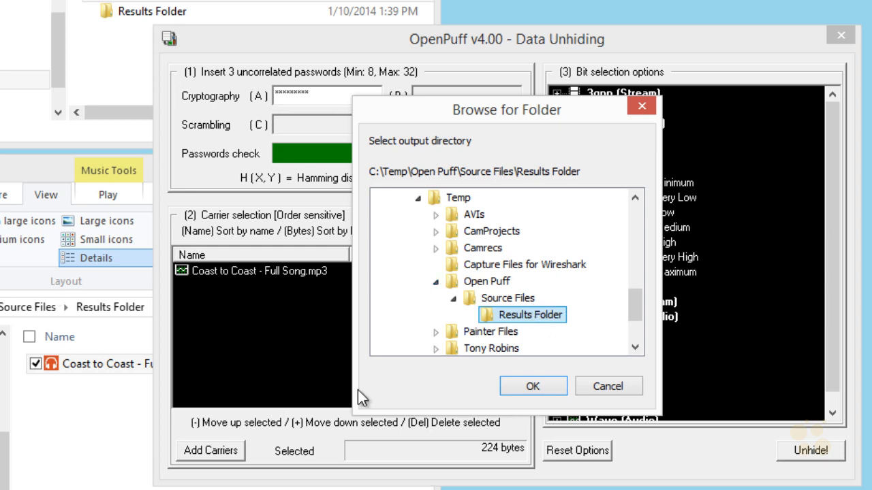
pyautogui.click(538, 387)
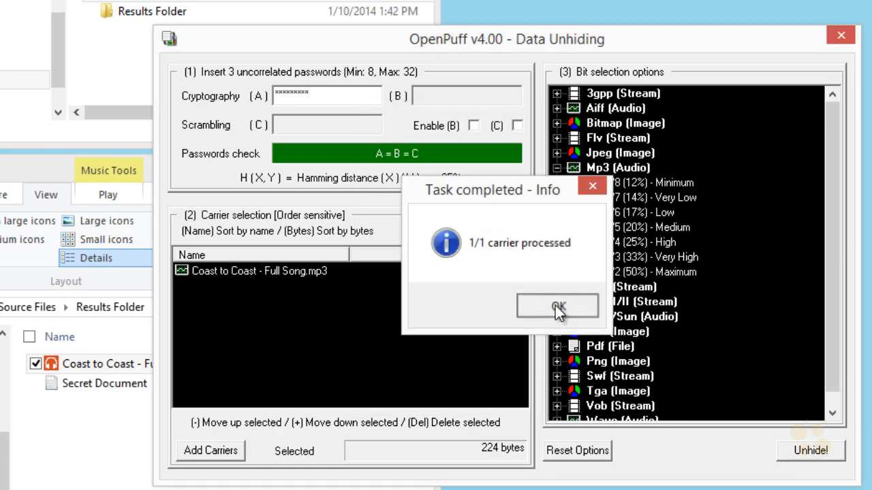
pyautogui.click(557, 307)
pyautogui.click(619, 328)
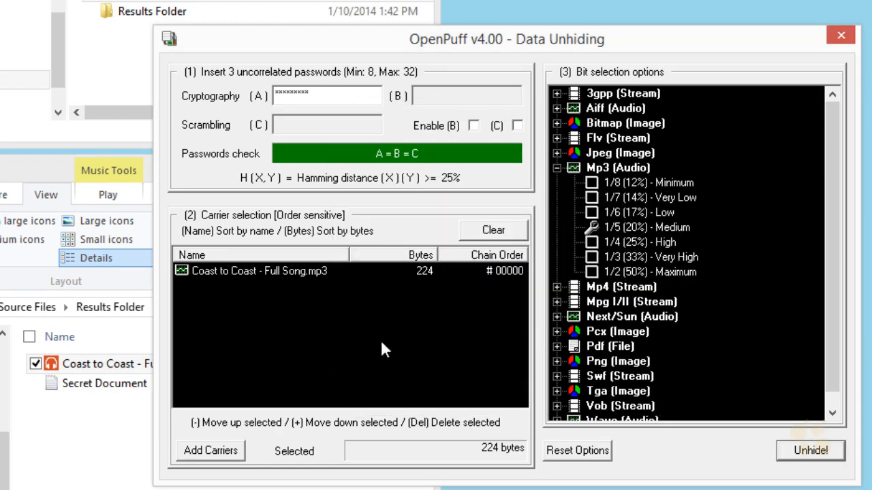
# - Open the extracted Secret Document from Results Folder to check its contents
pyautogui.click(90, 385)
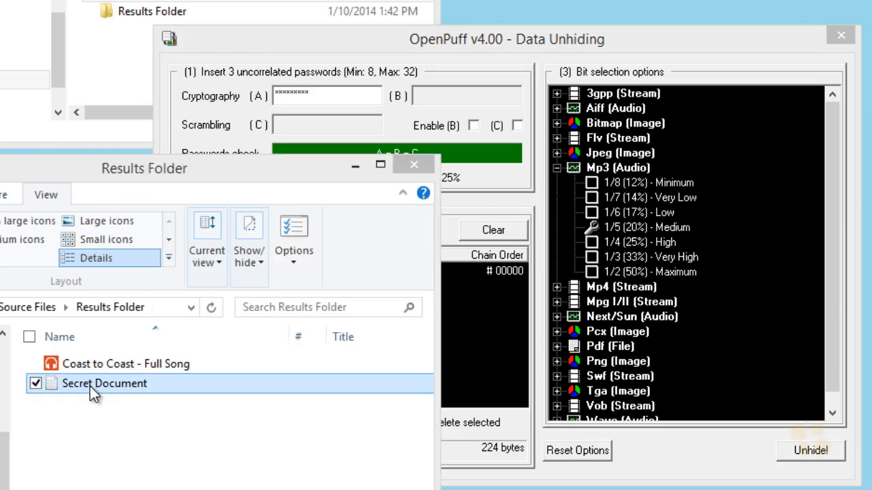
pyautogui.doubleClick(90, 385)
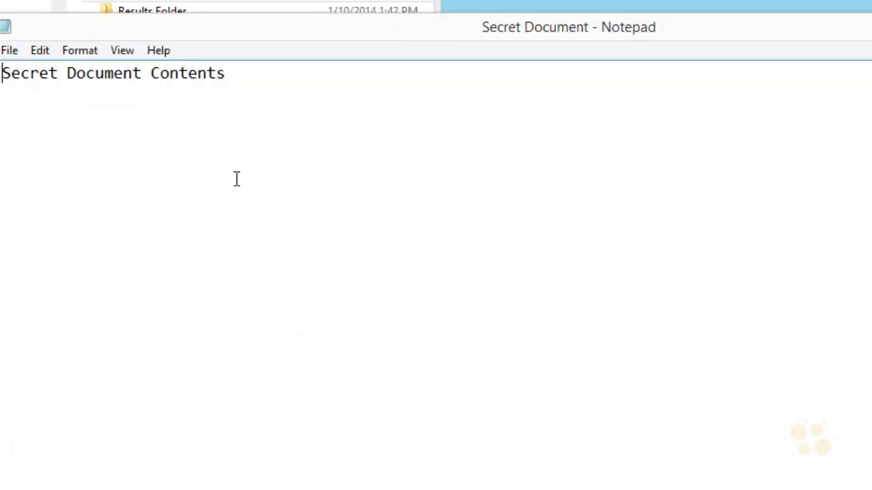